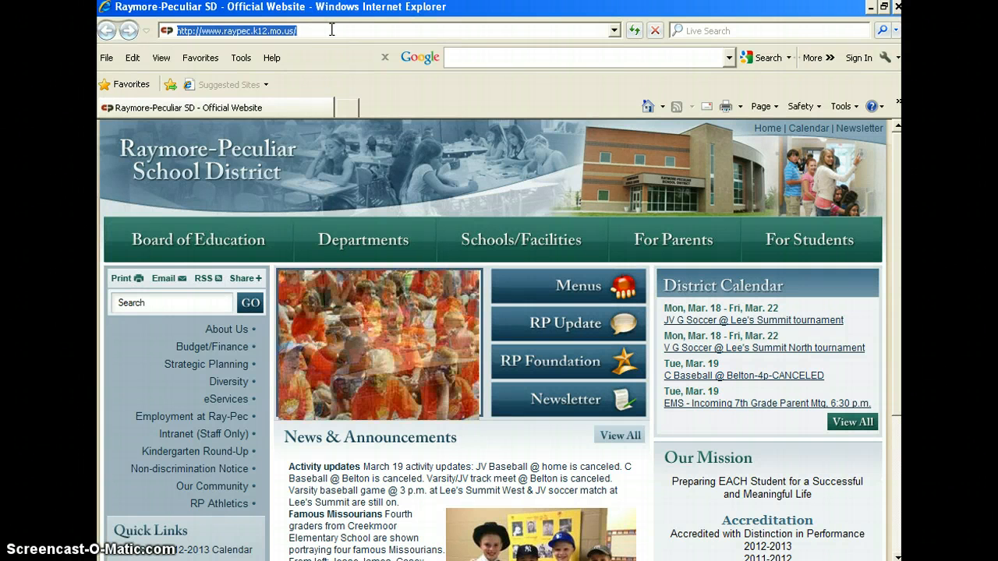
type("www.weebly")
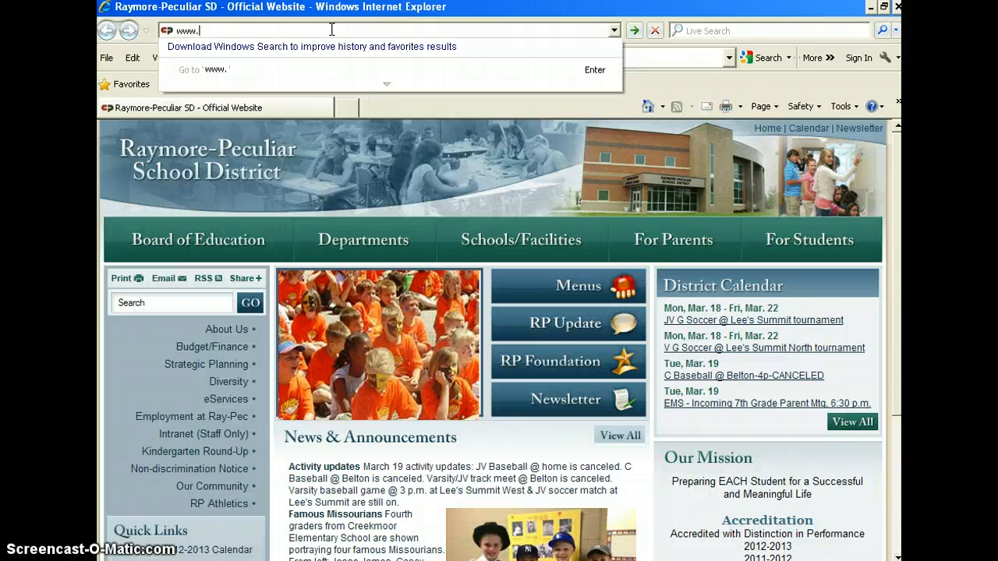
type(".com")
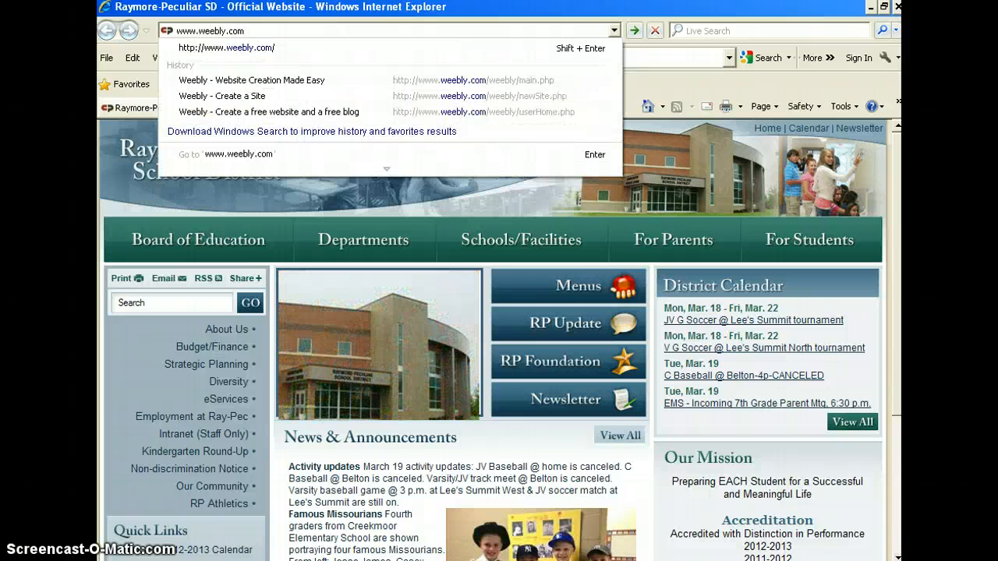
key("Return")
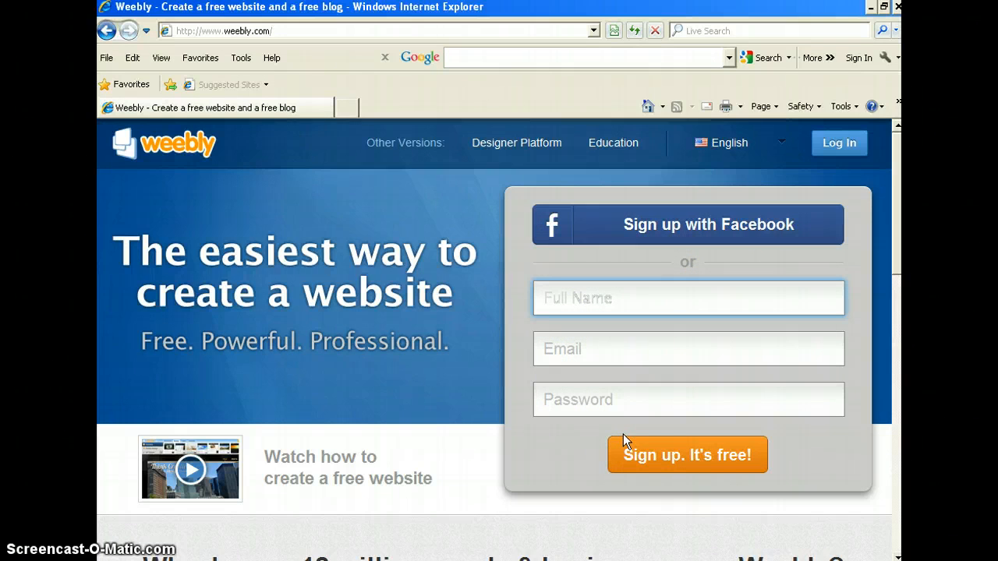
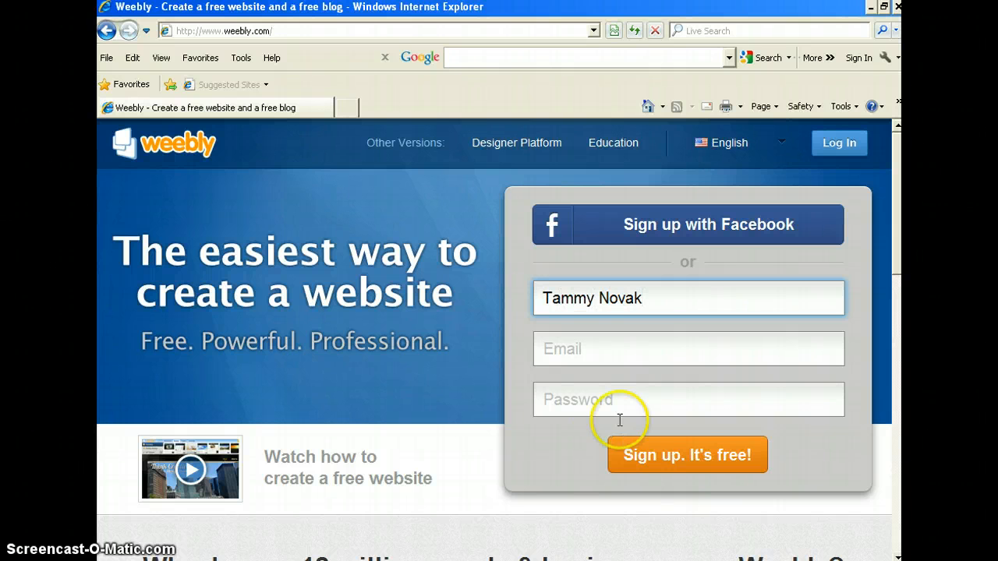
Step: Enter the user's full name and e-mail address in the sign-up form
left_click(585, 350)
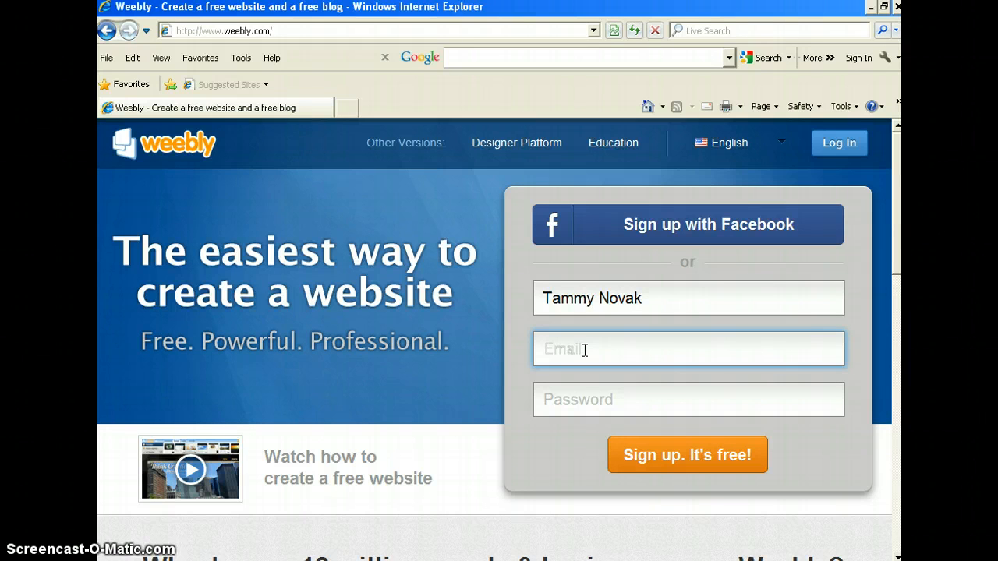
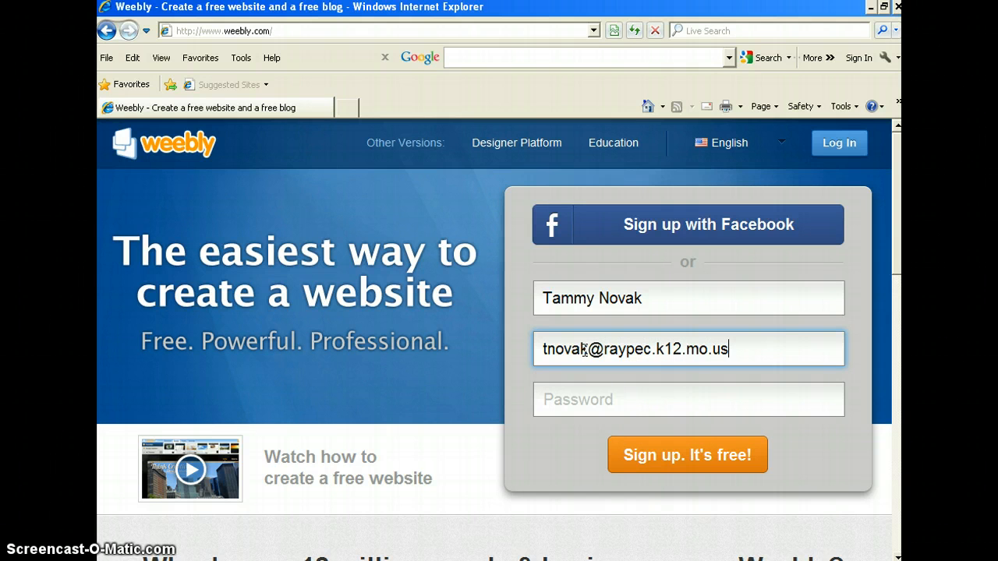
Step: Enter an account password and submit the free sign-up form
left_click(594, 400)
type("p")
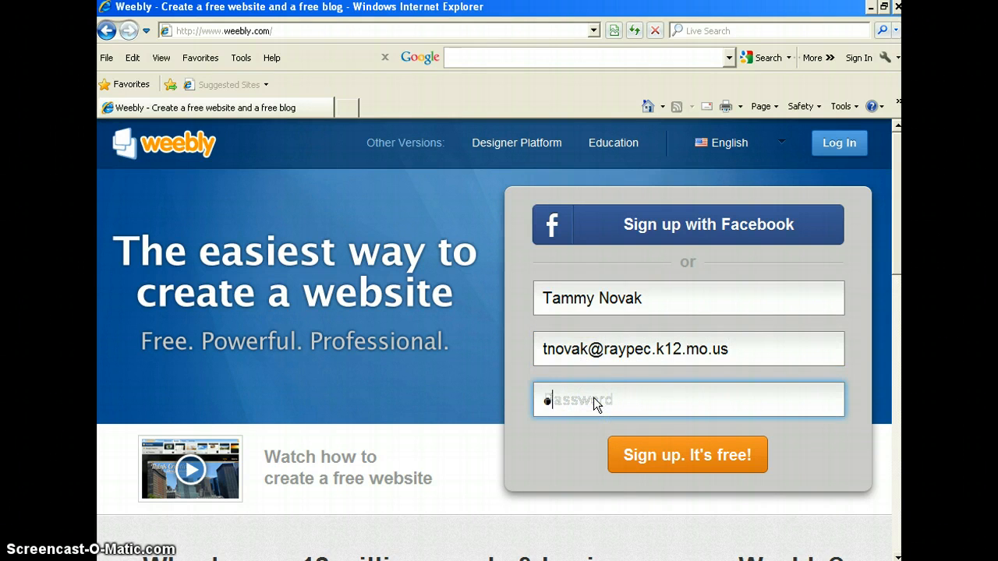
type("•••••")
left_click(662, 456)
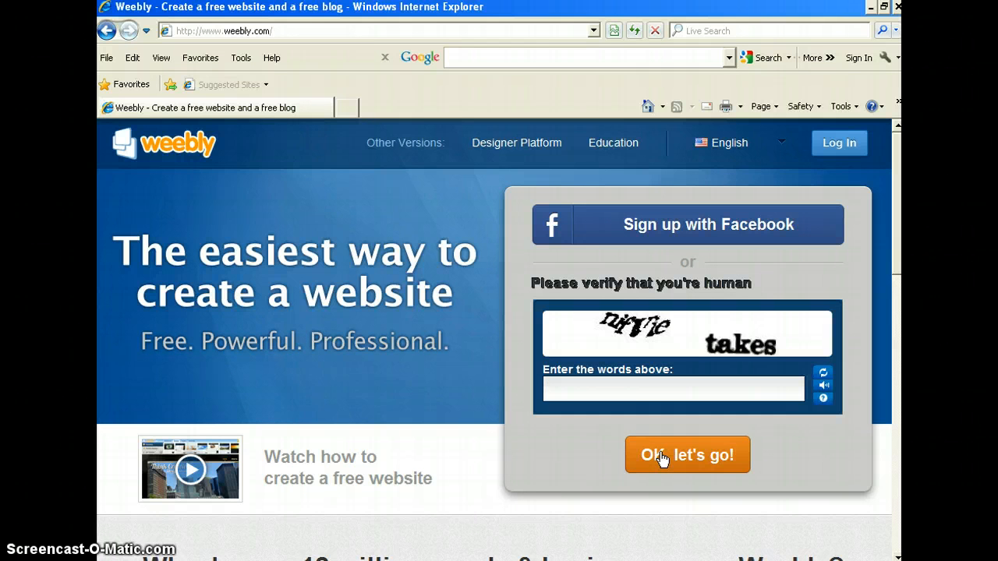
Step: Enter the CAPTCHA verification words and confirm the sign-up
type("nifvie takes")
left_click(666, 466)
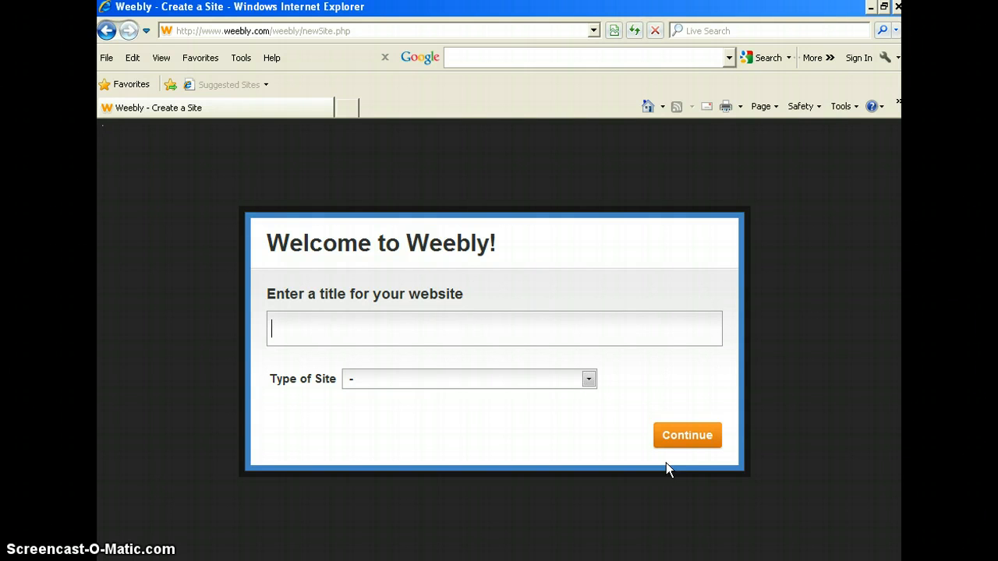
Step: Title the new website with the teacher's name and set the site type to Education, then continue
type("Mrs. Nova")
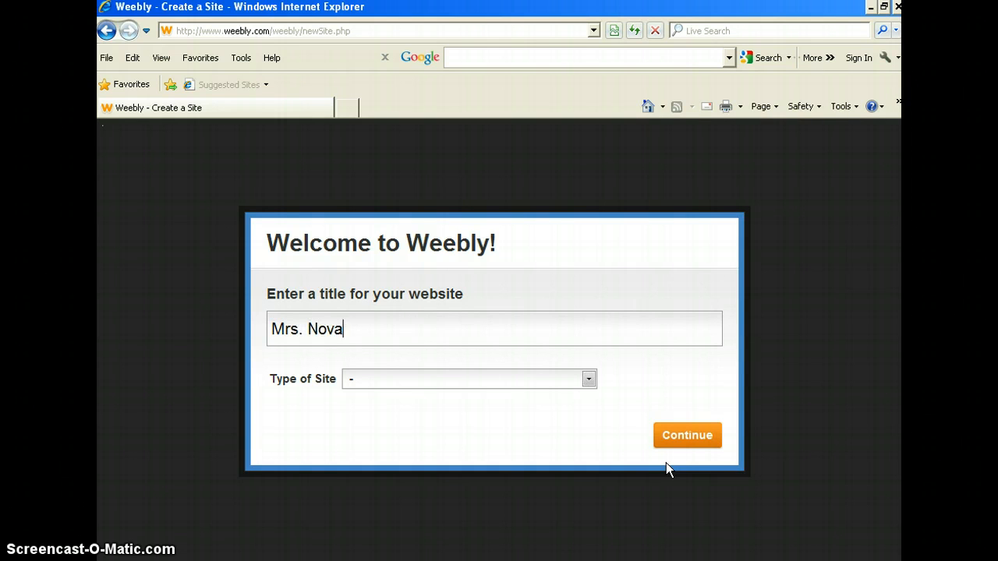
type("k's Website")
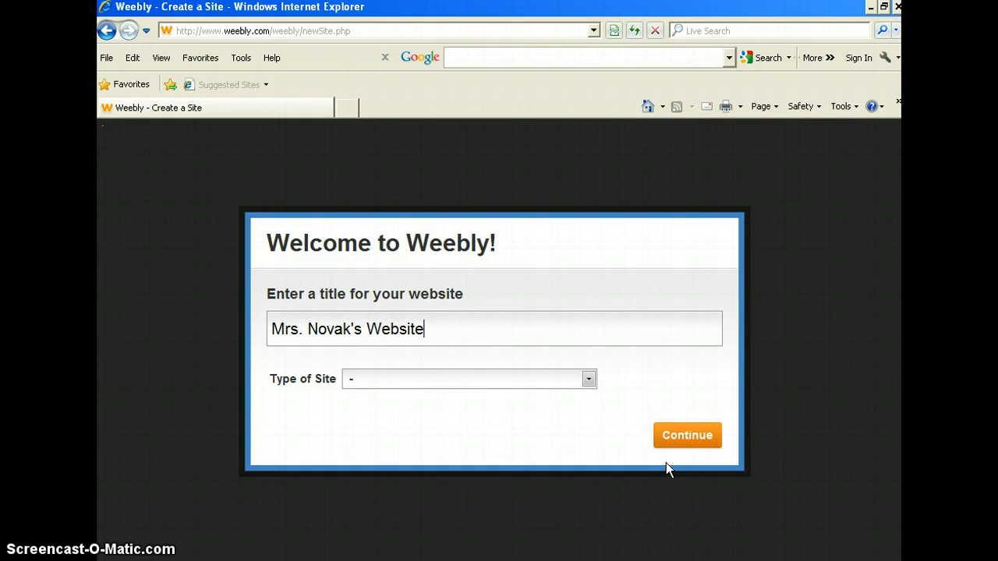
left_click(588, 379)
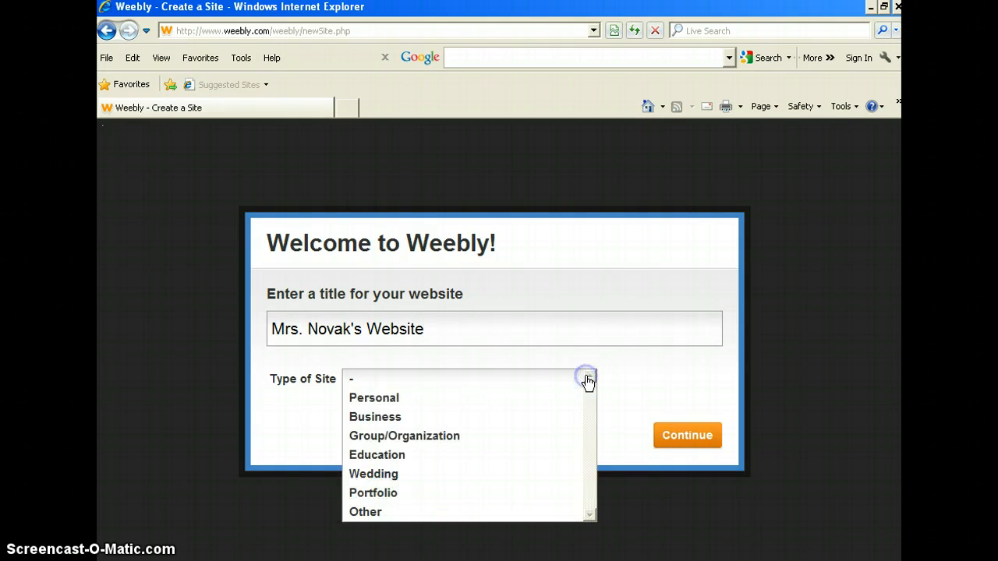
left_click(515, 457)
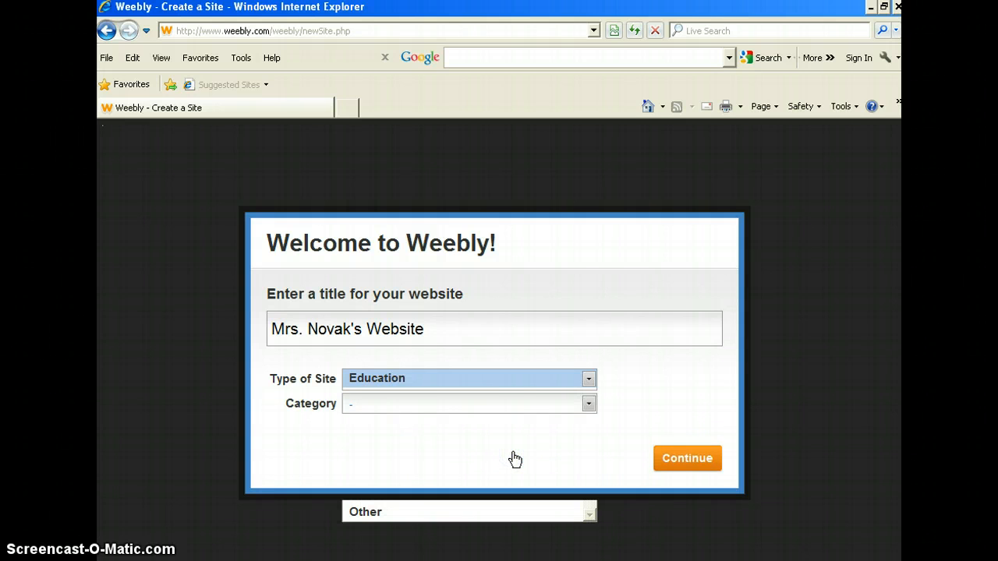
left_click(673, 461)
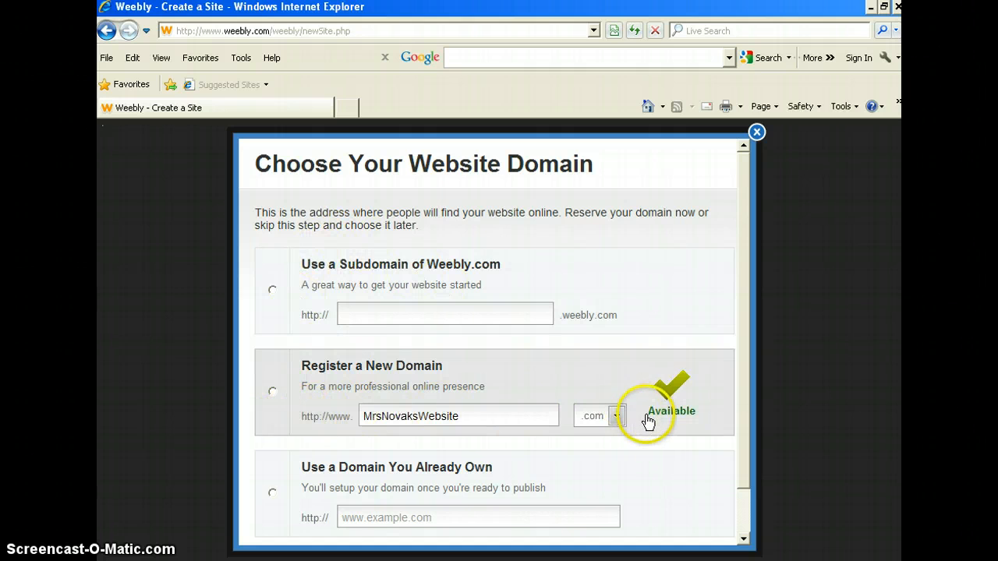
Step: Choose a Weebly.com subdomain made from the user's full name and continue
left_click(272, 290)
left_click(371, 306)
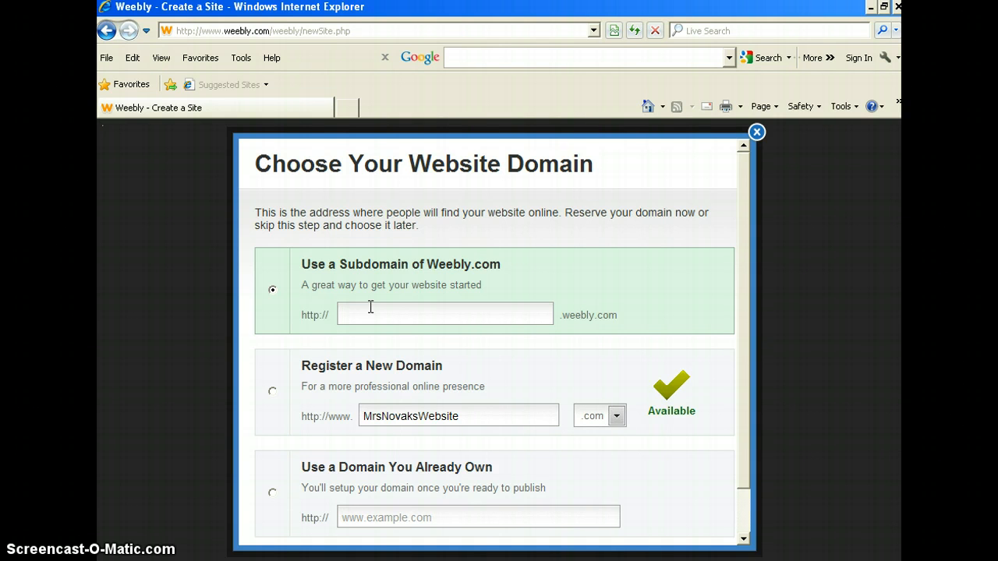
type("mrsnovak")
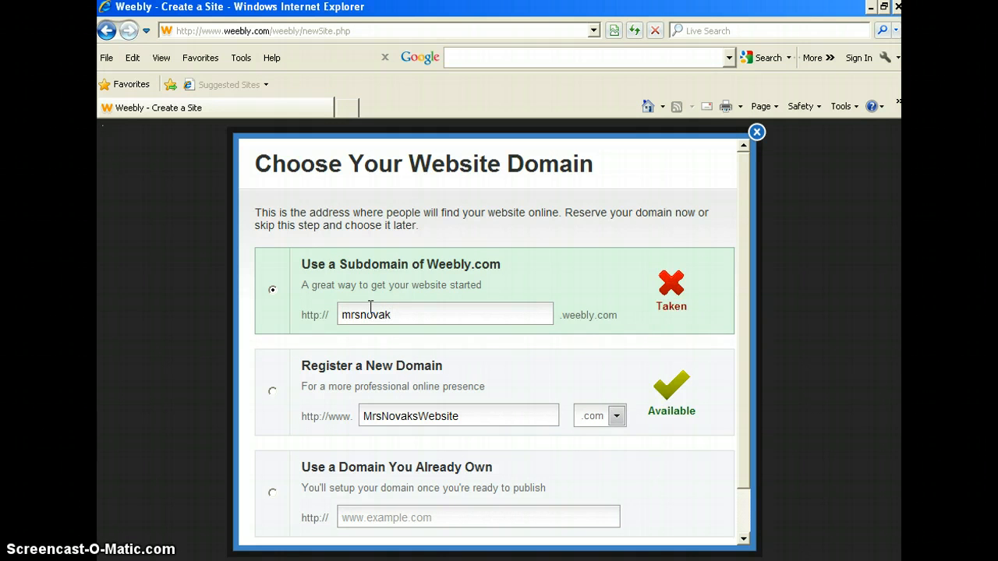
key("BackSpace")
key("BackSpace")
key("BackSpace")
key("BackSpace")
key("BackSpace")
key("BackSpace")
key("BackSpace")
key("BackSpace")
type("t6")
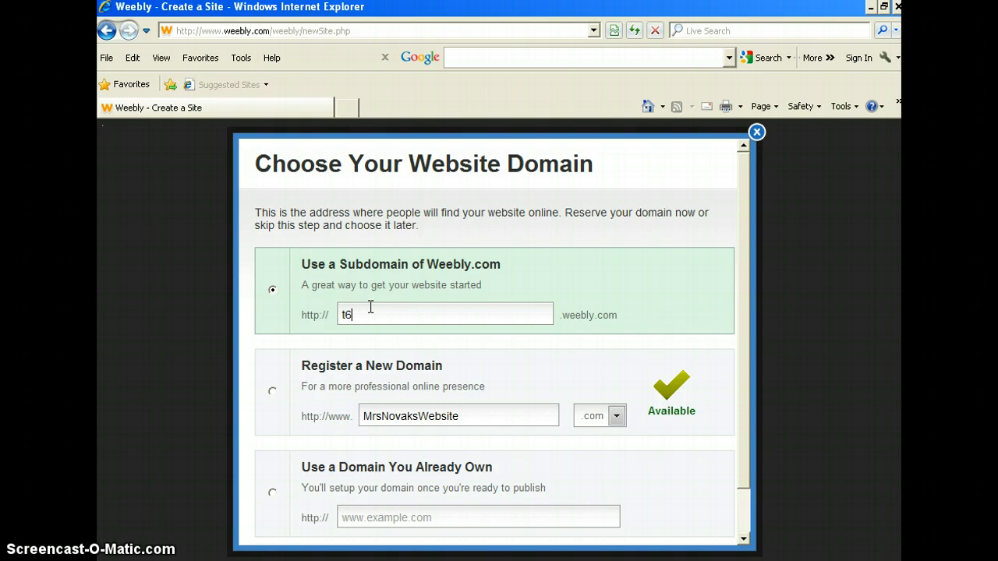
key("BackSpace")
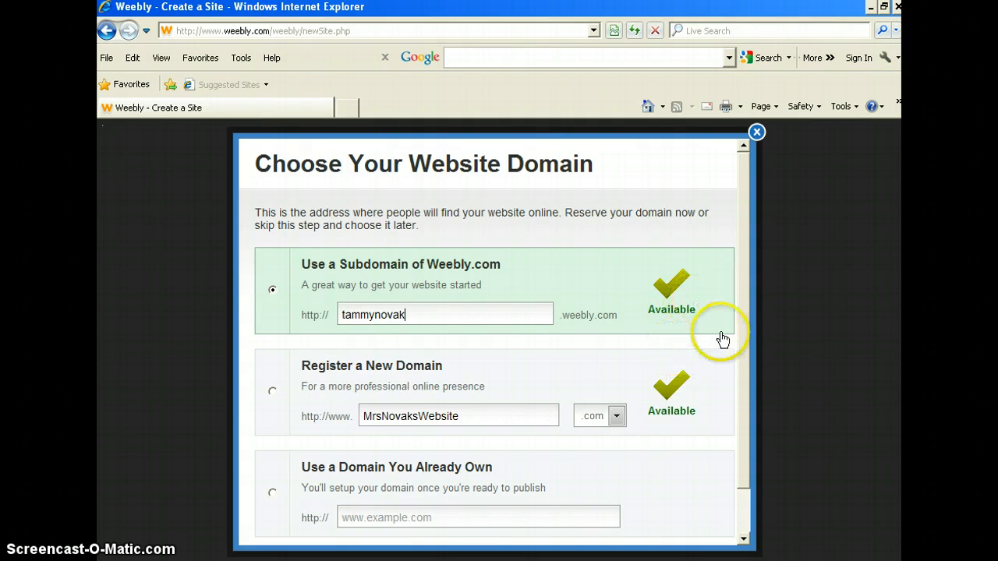
scroll(747, 365, "down", 1)
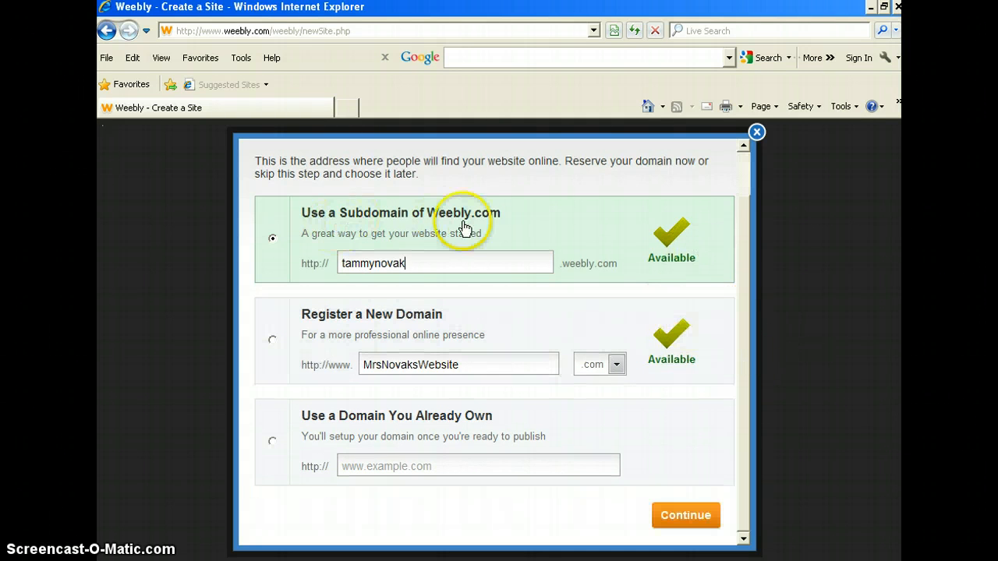
left_click(686, 517)
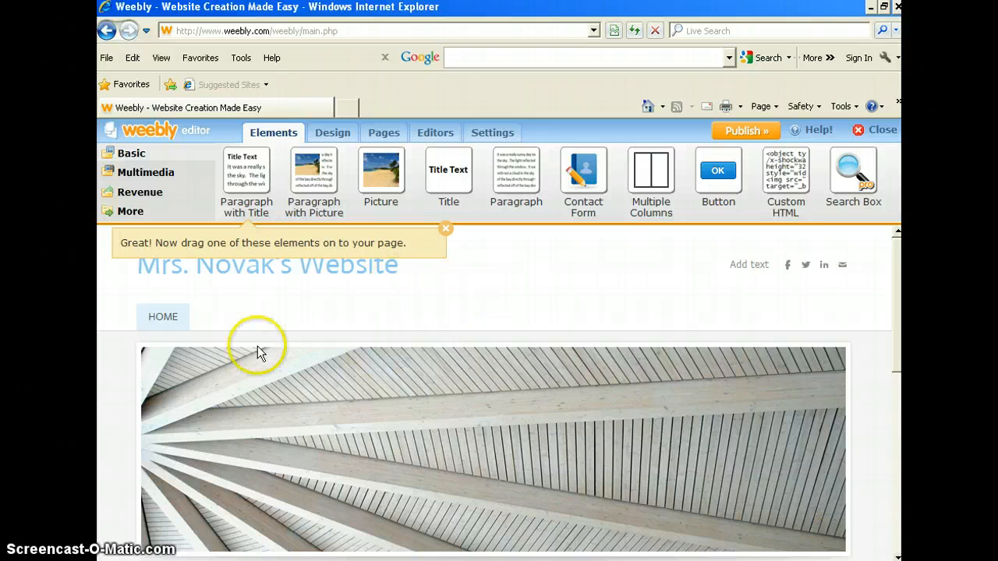
Step: Open the design themes and browse through the available theme gallery
mouse_move(393, 437)
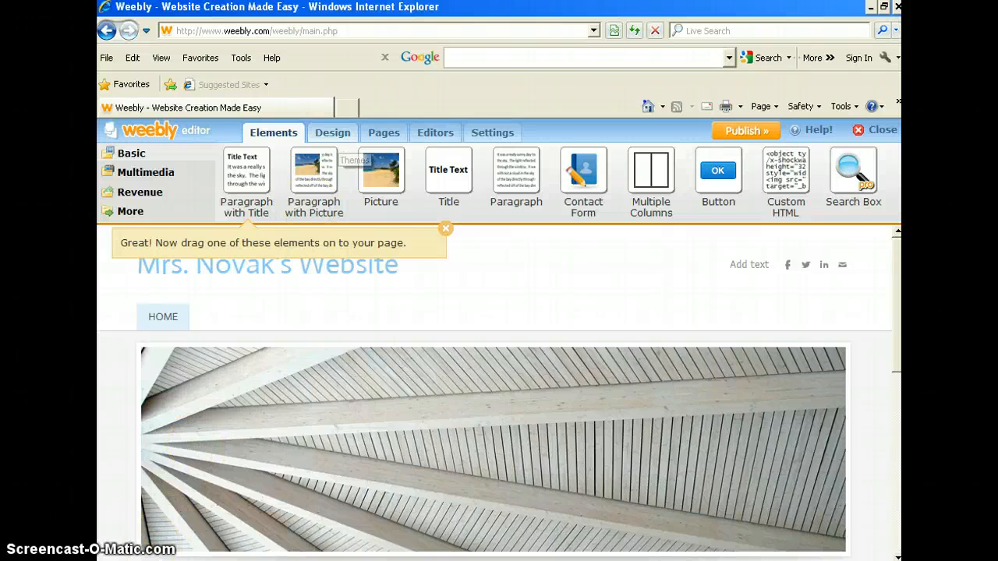
left_click(335, 134)
mouse_move(287, 173)
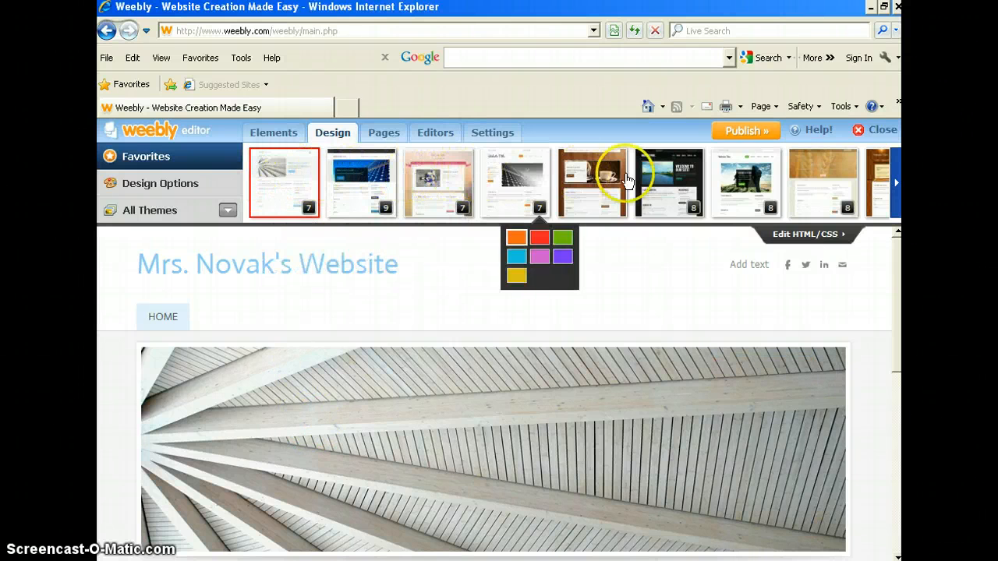
left_click(897, 186)
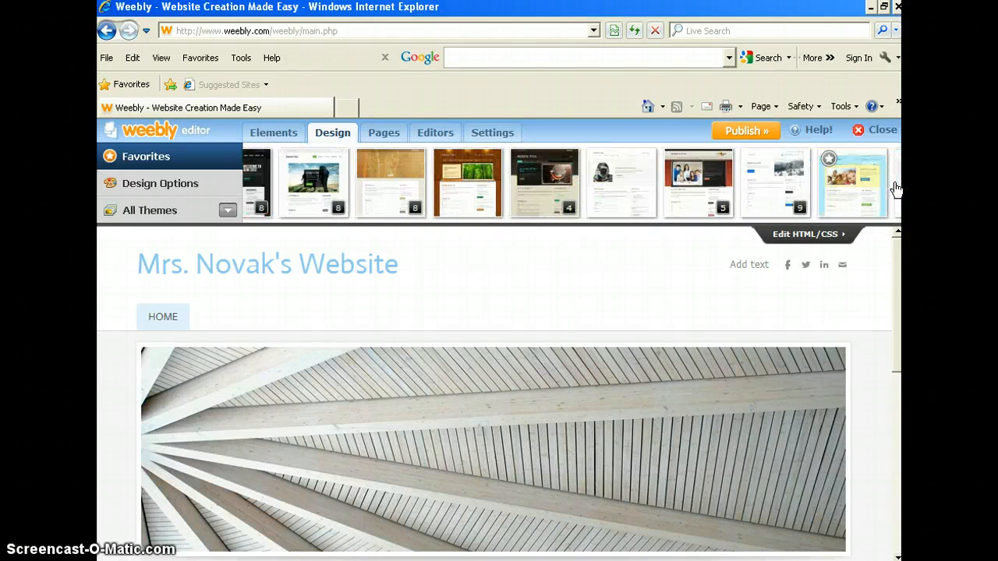
left_click(896, 186)
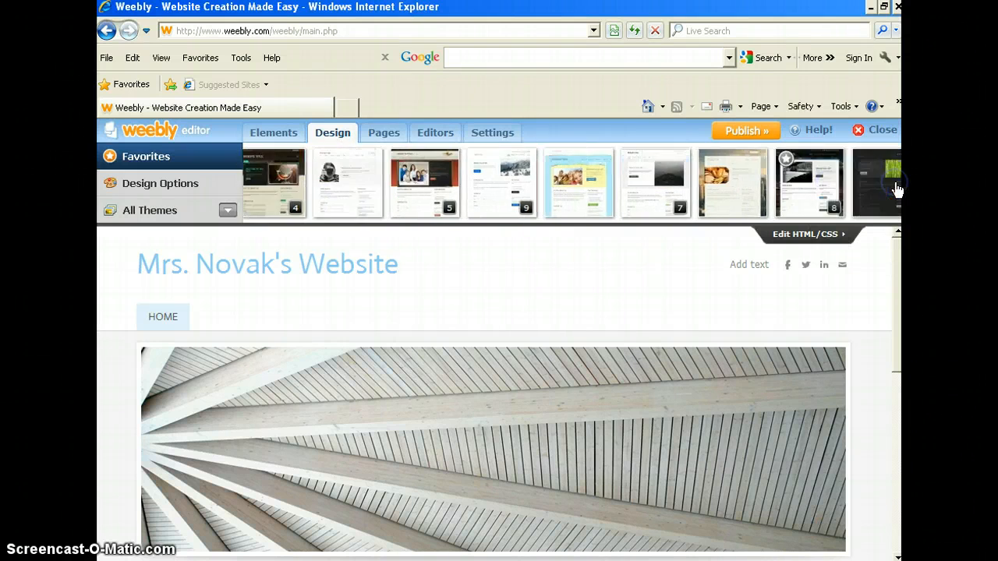
left_click(897, 185)
left_click(897, 186)
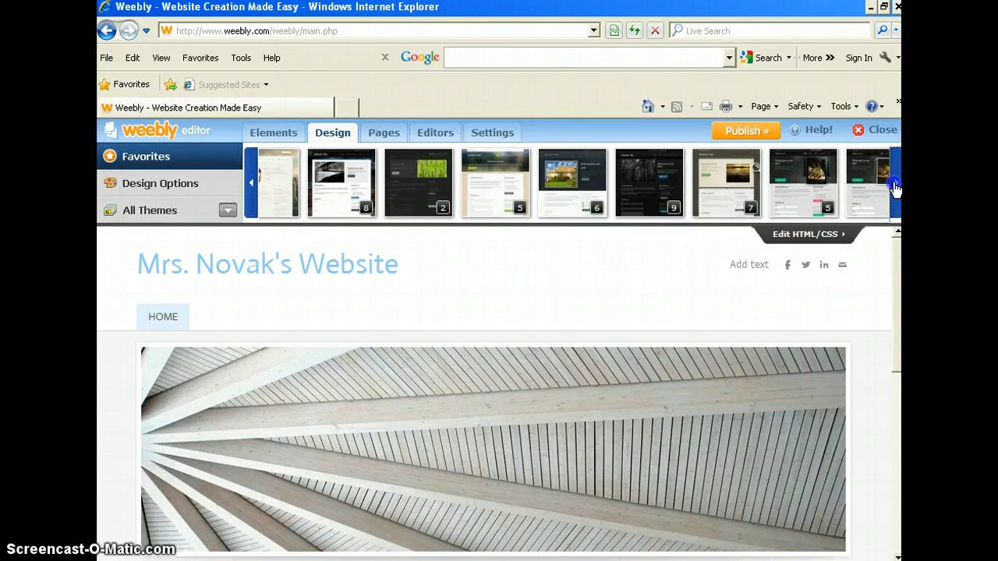
left_click(897, 185)
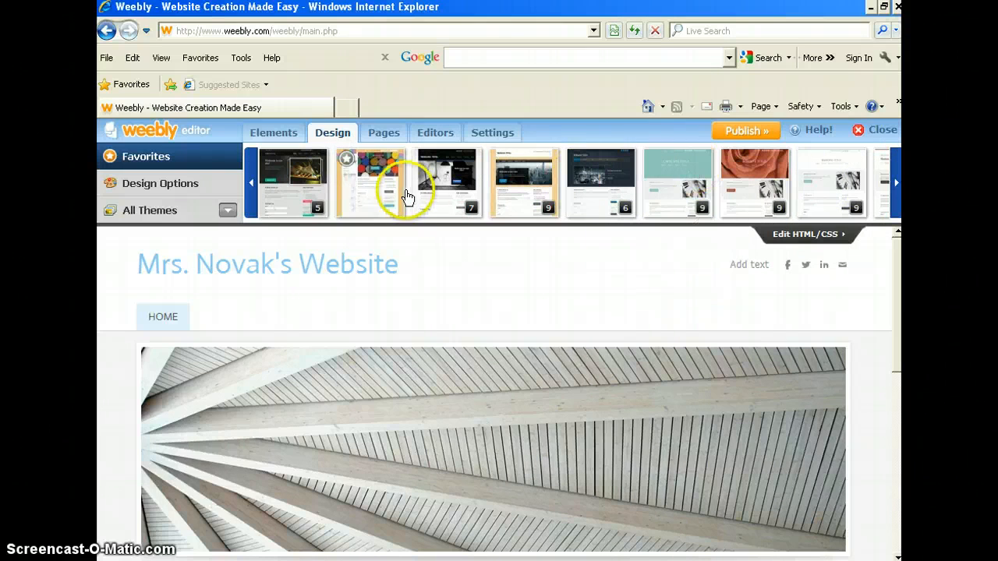
Step: Try the colorful chalk theme, then apply the dark city-skyline theme instead
left_click(374, 187)
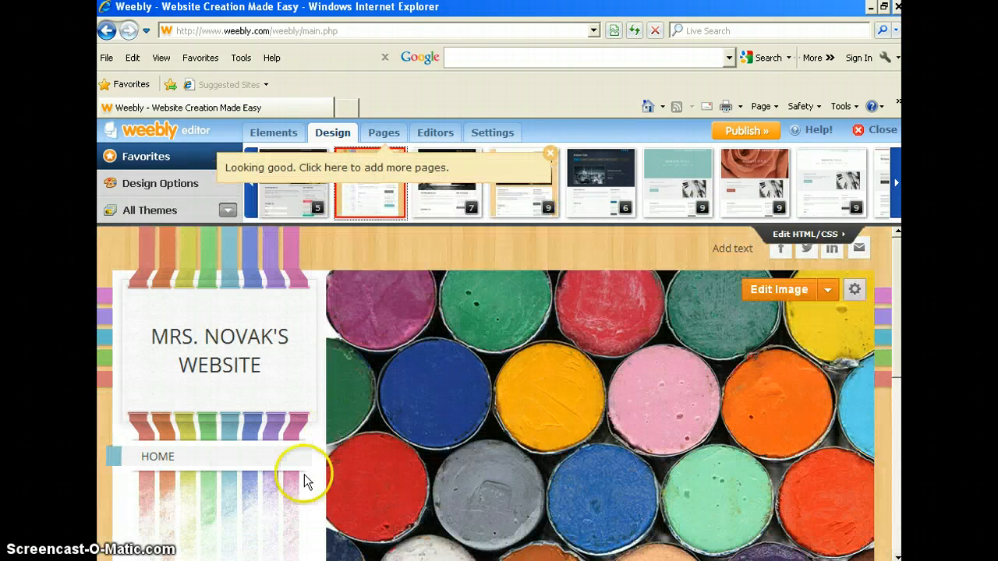
mouse_move(365, 360)
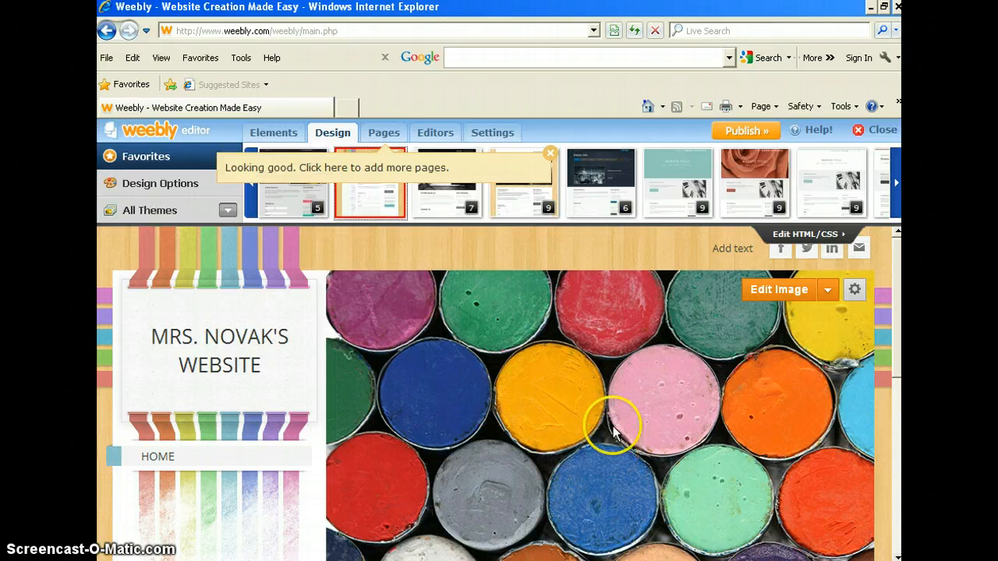
left_click(622, 166)
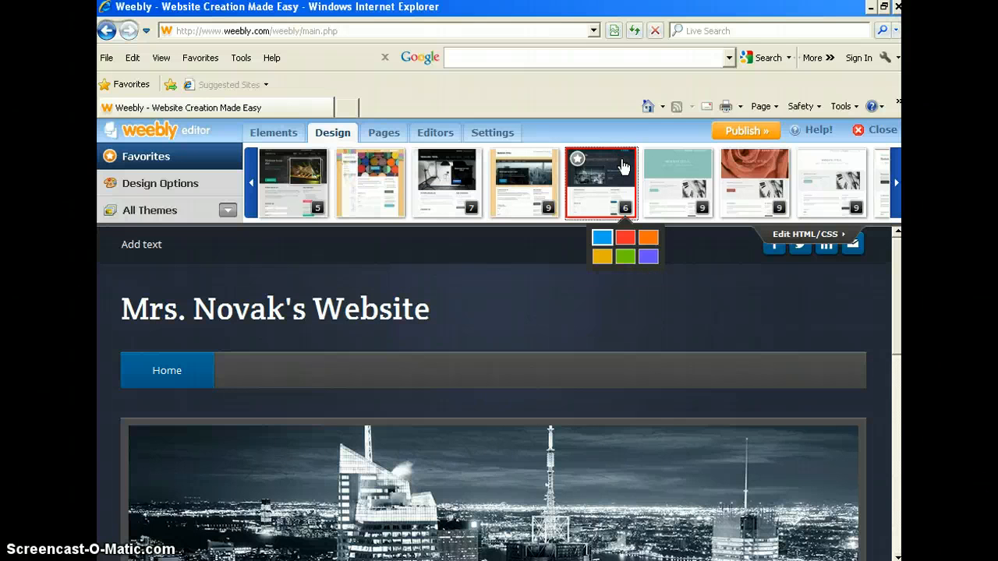
left_click(381, 296)
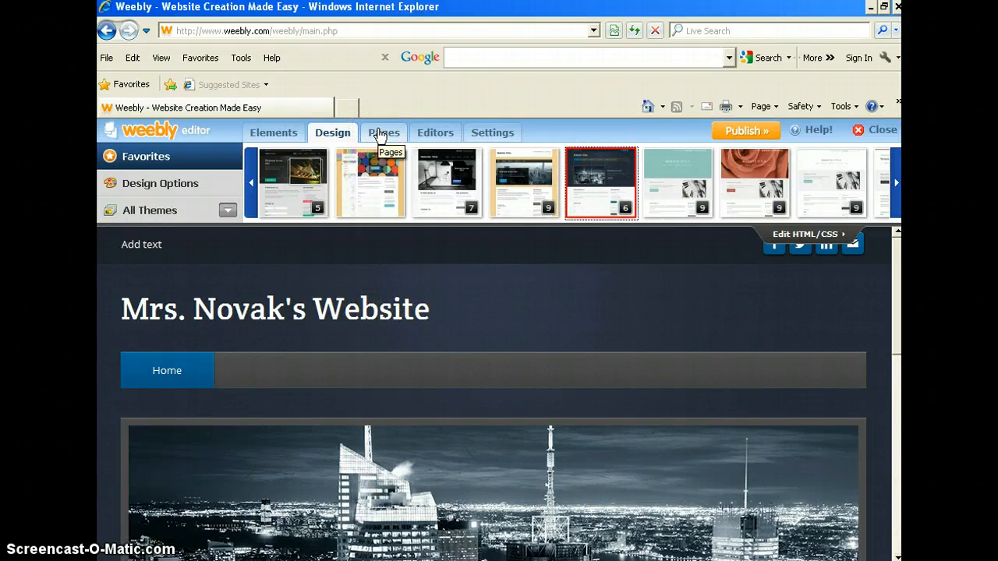
Step: Open page management and add a new page to the site
left_click(382, 132)
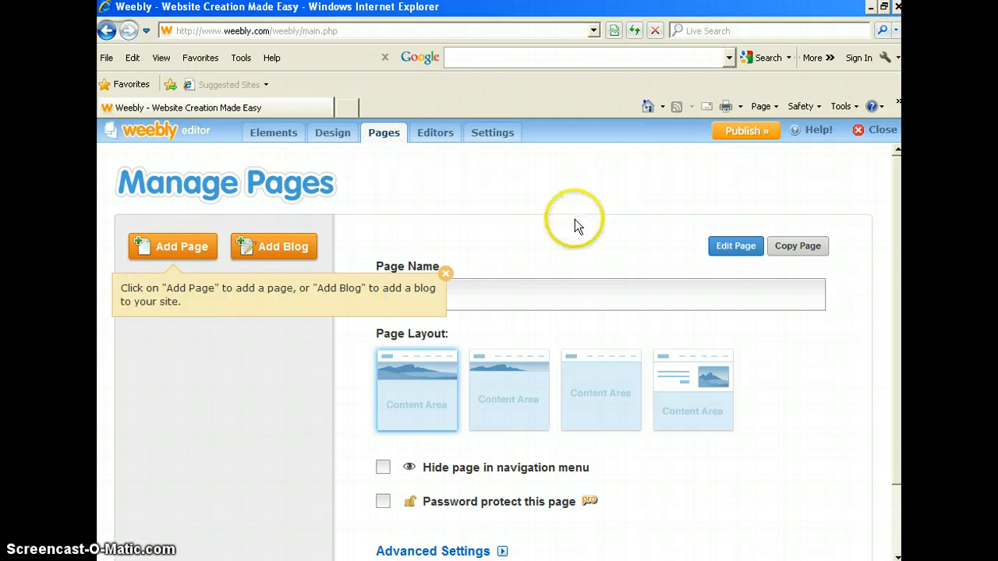
left_click(443, 274)
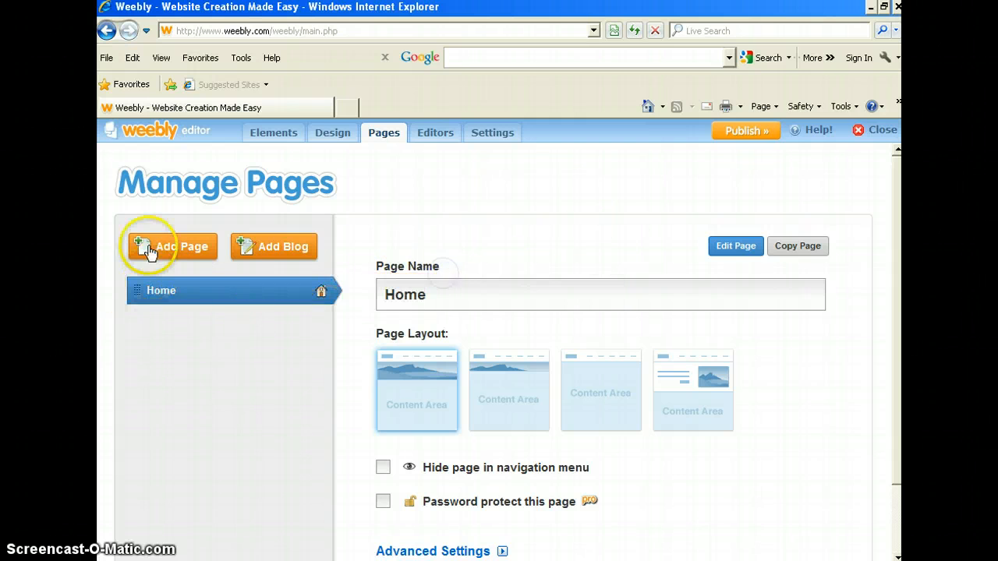
left_click(153, 248)
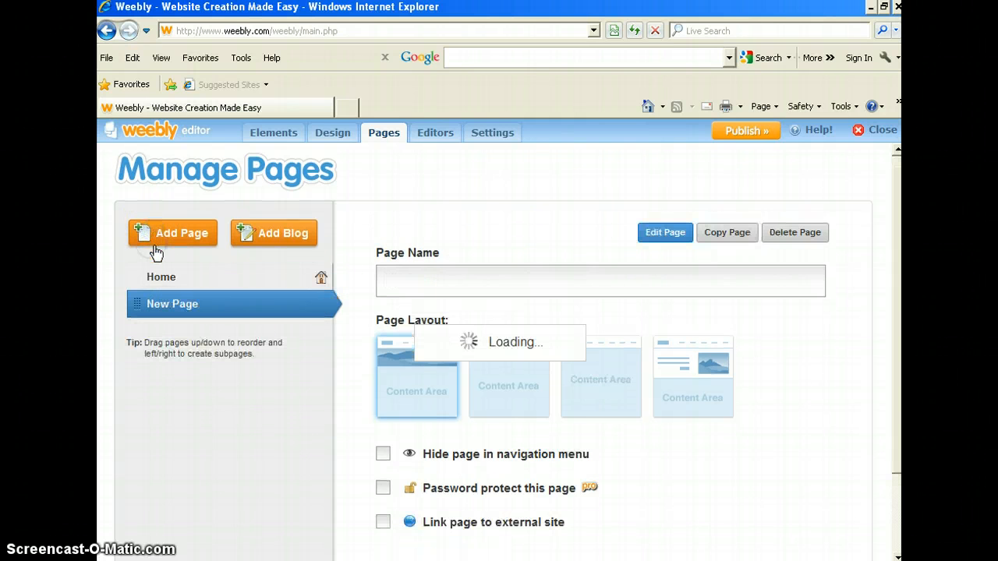
left_click(386, 279)
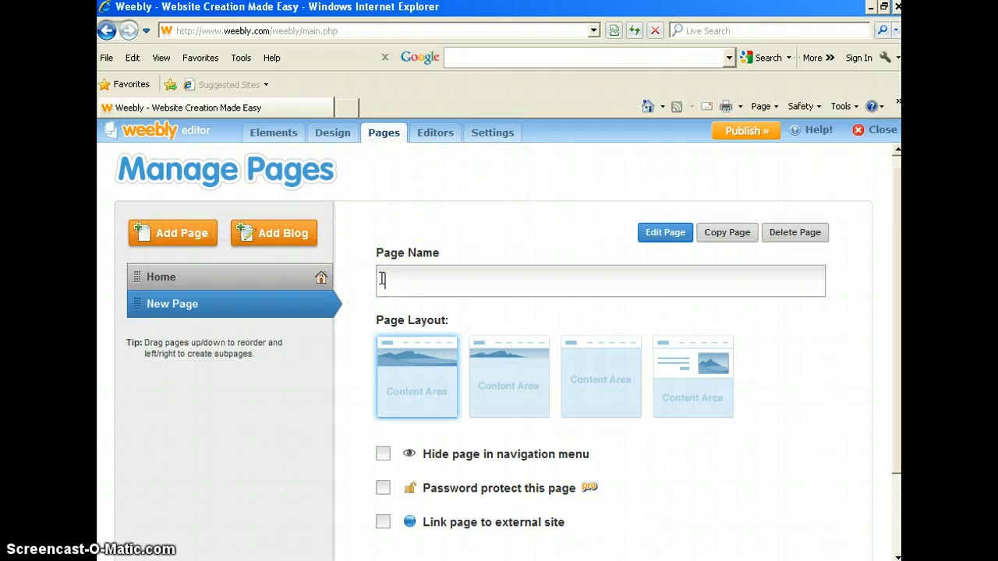
Step: Name the new page "Math", choose the layout without a header image, and save the page settings
type("Math")
left_click(609, 381)
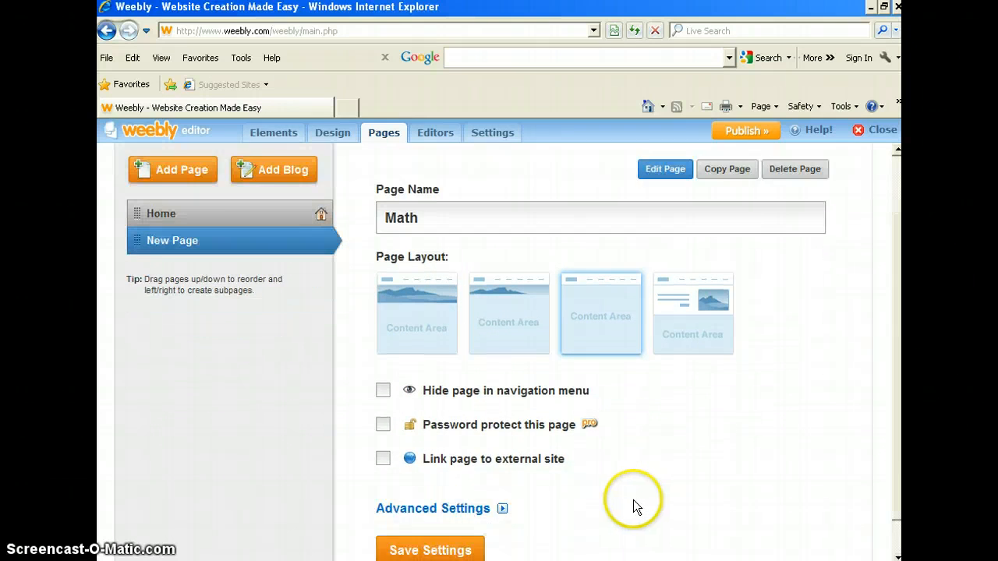
scroll(622, 505, "down", 1)
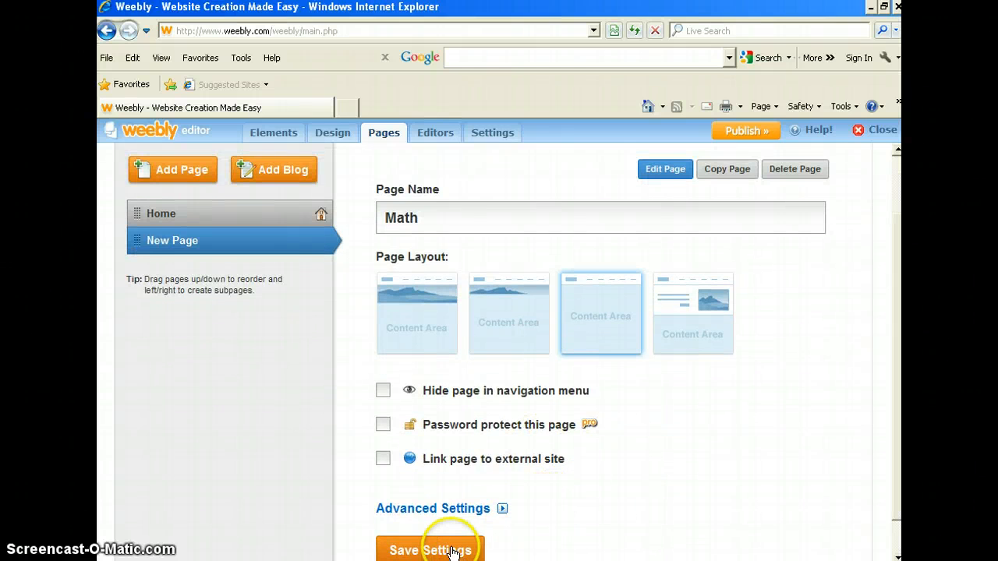
left_click(450, 552)
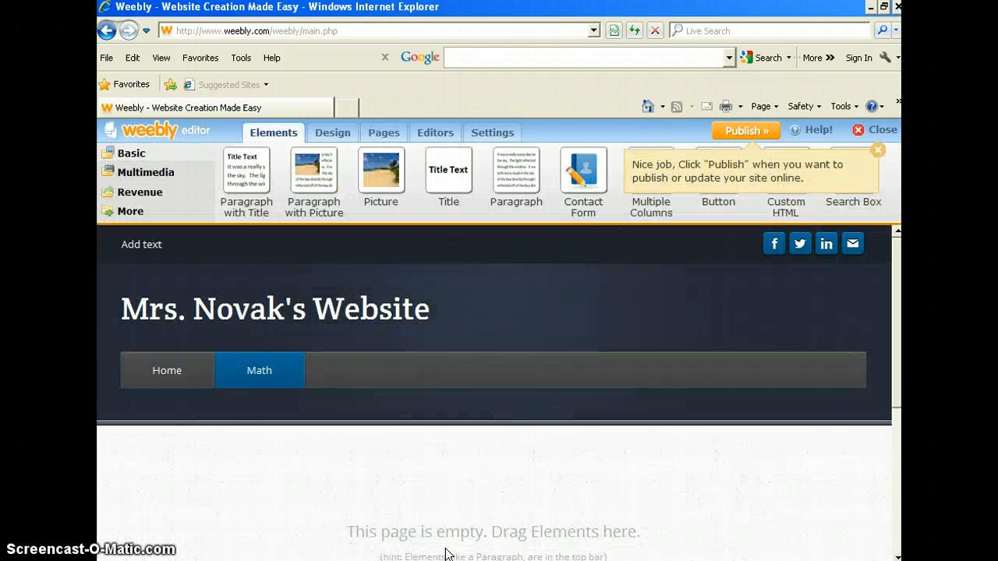
Step: Check the Math tab in the site navigation bar, then return to page management
left_click(173, 382)
left_click(280, 385)
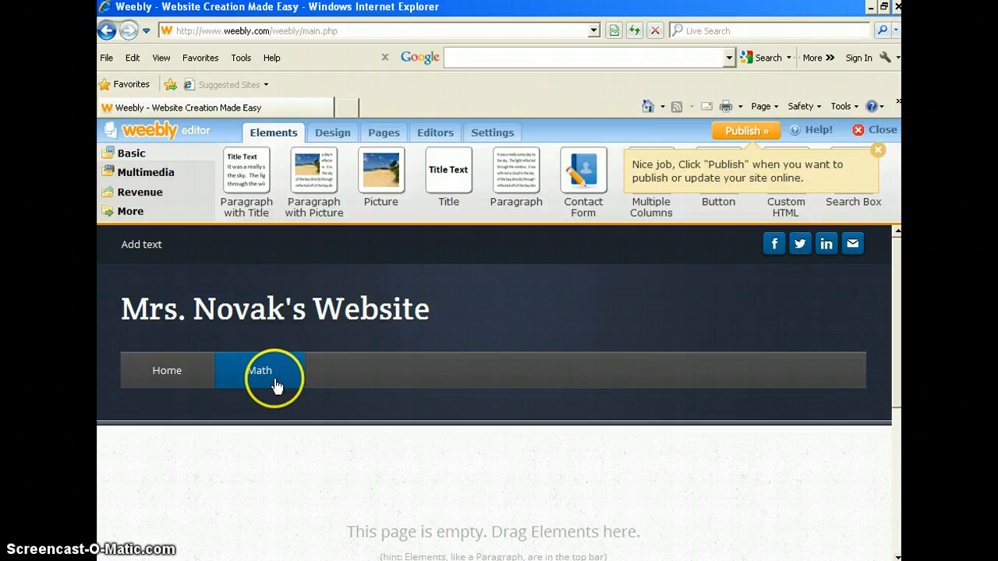
left_click(388, 136)
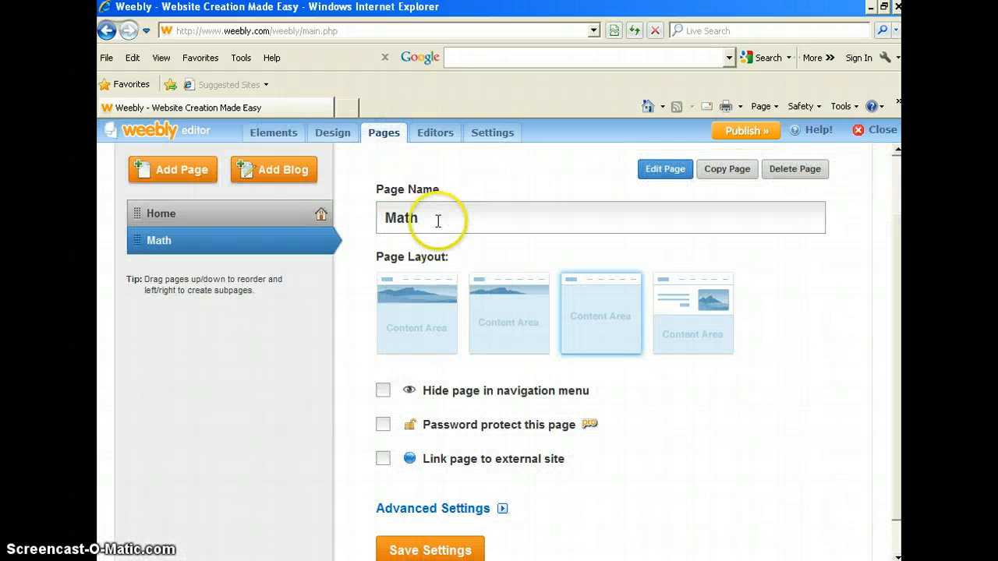
Step: Add another page named "Multiplication" using the layout without a header image
left_click(176, 168)
left_click(415, 281)
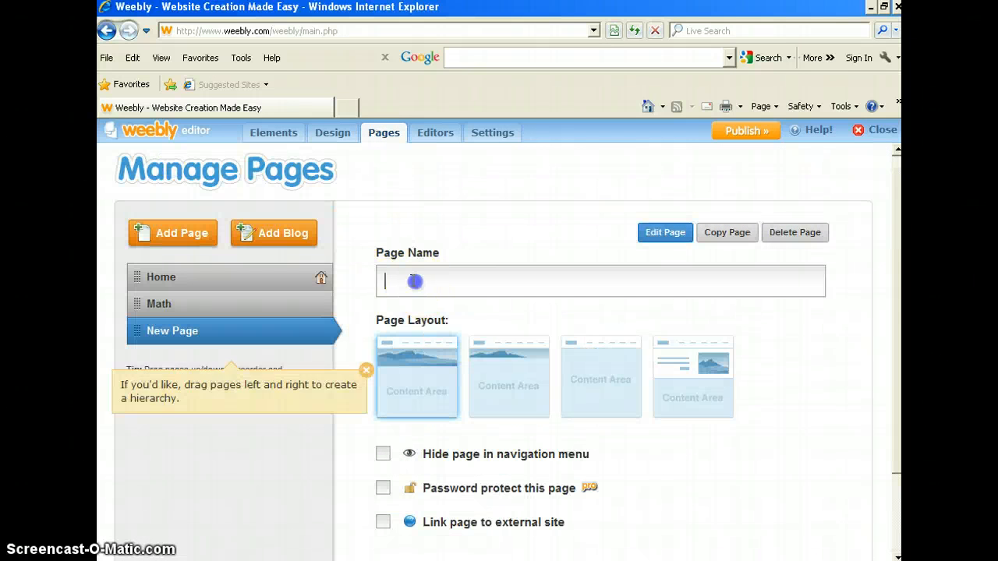
type("Mul")
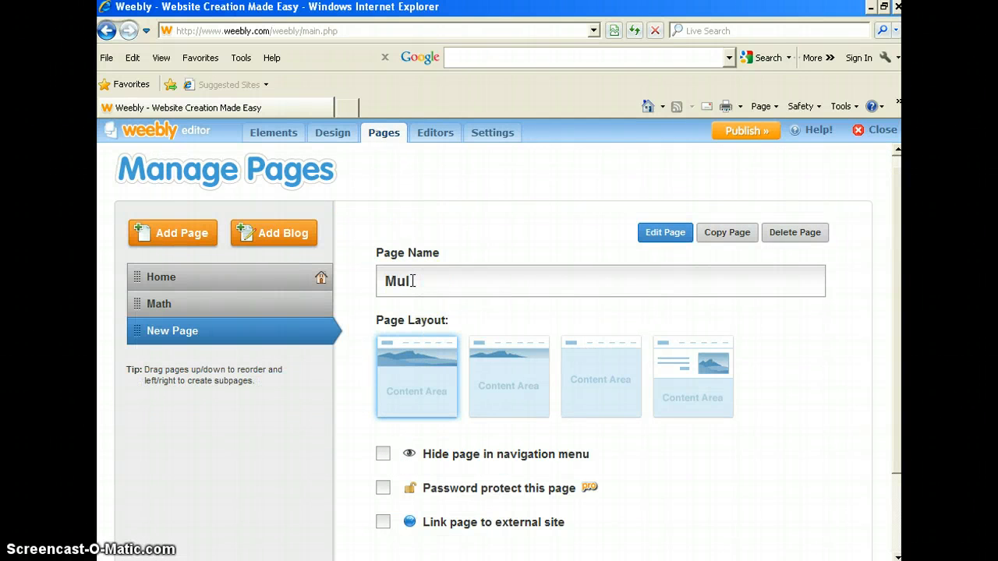
type("tiplication")
left_click(594, 371)
scroll(670, 468, "down", 2)
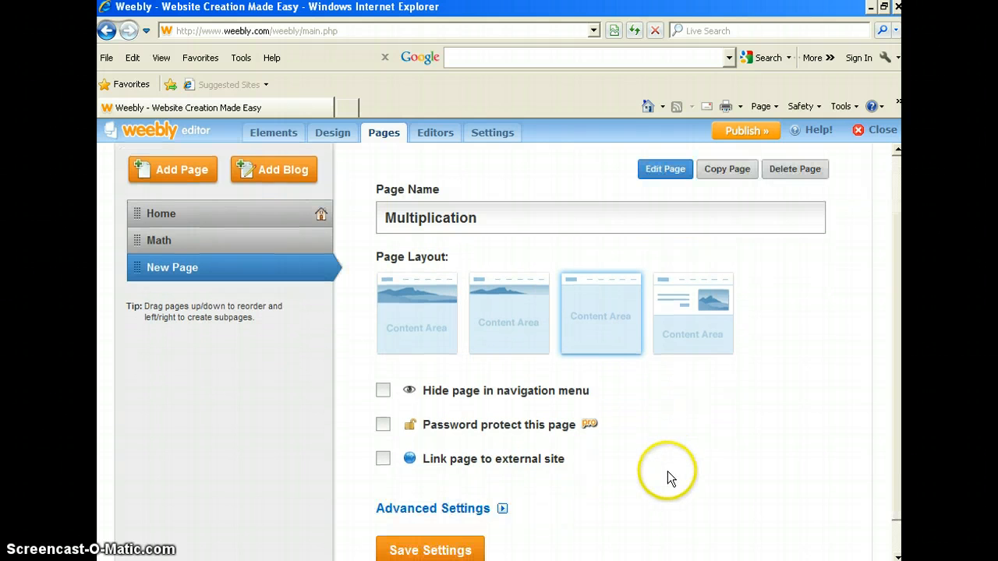
Step: Nest the Multiplication page under Math as a subpage and save the page settings
mouse_move(144, 277)
left_mouse_down()
mouse_move(133, 273)
mouse_move(159, 274)
left_mouse_up()
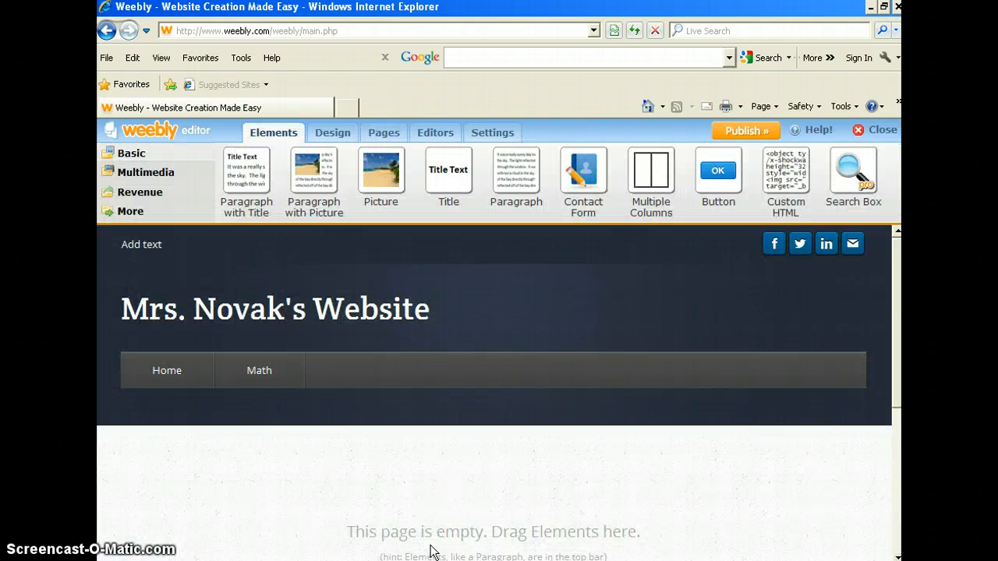
left_click(254, 380)
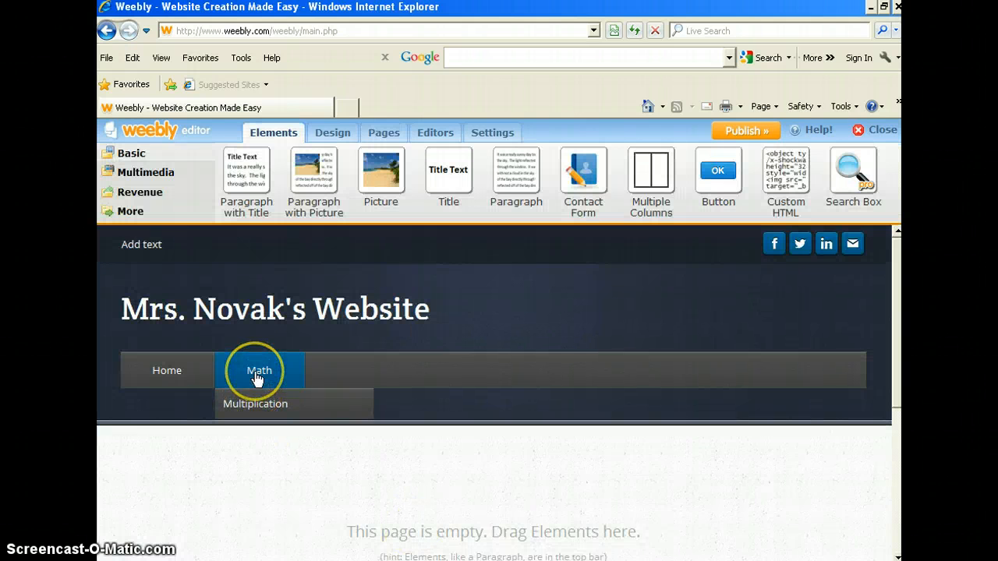
Step: Open the Multiplication subpage from the Math tab's dropdown in the site navigation
left_click(251, 404)
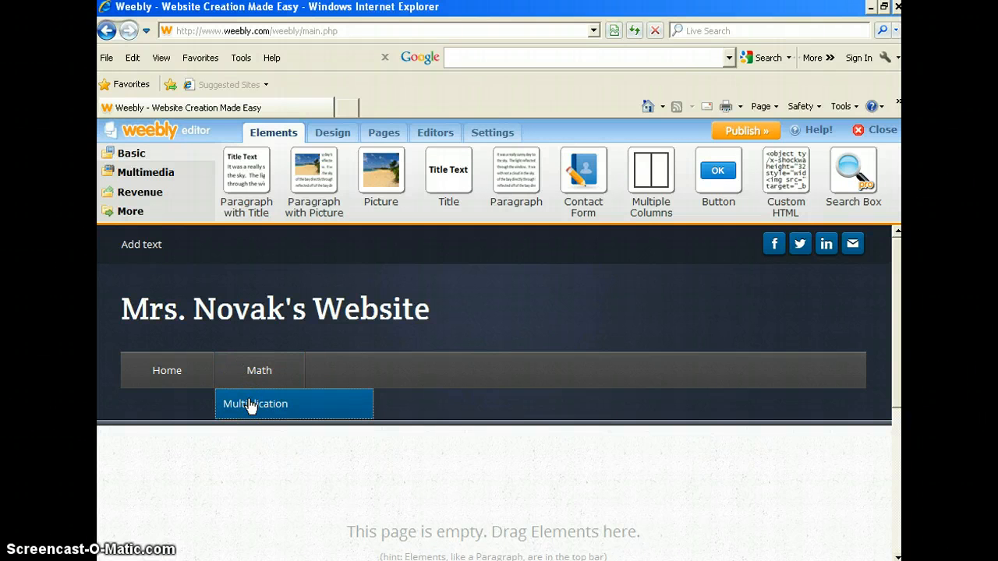
left_click(257, 413)
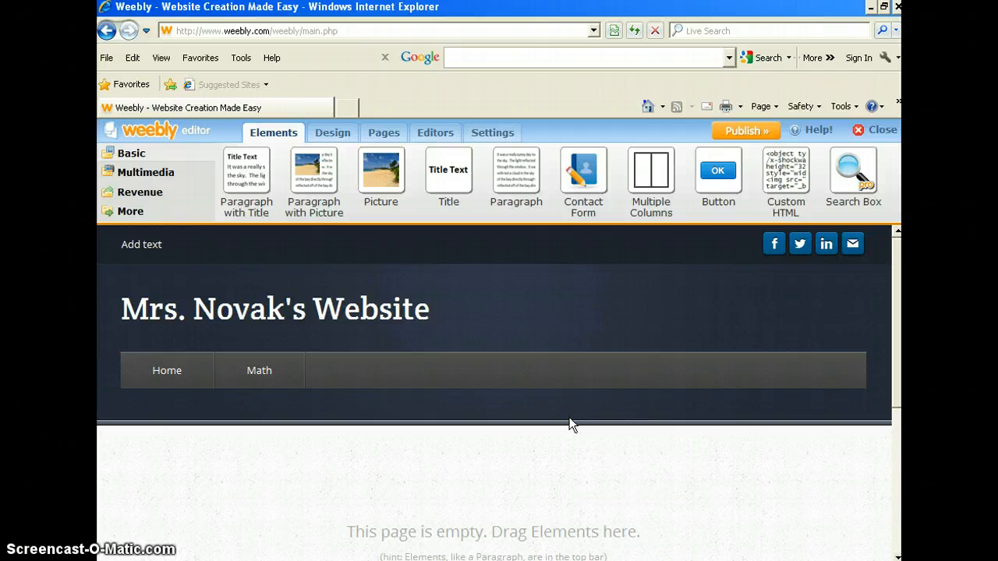
mouse_move(248, 375)
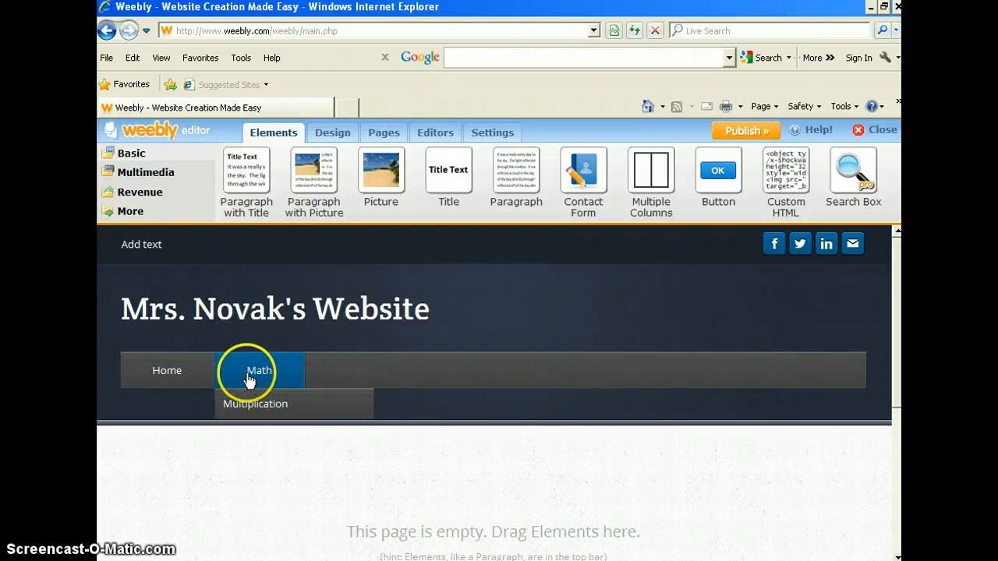